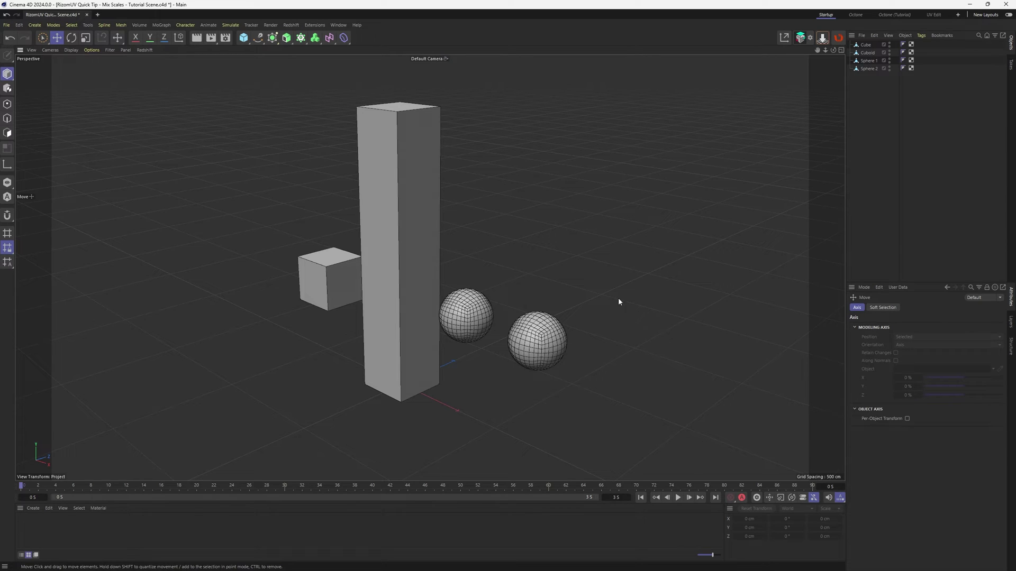
- Select the Cuboid in Cinema 4D and send it to RizomUV
left_click(867, 53)
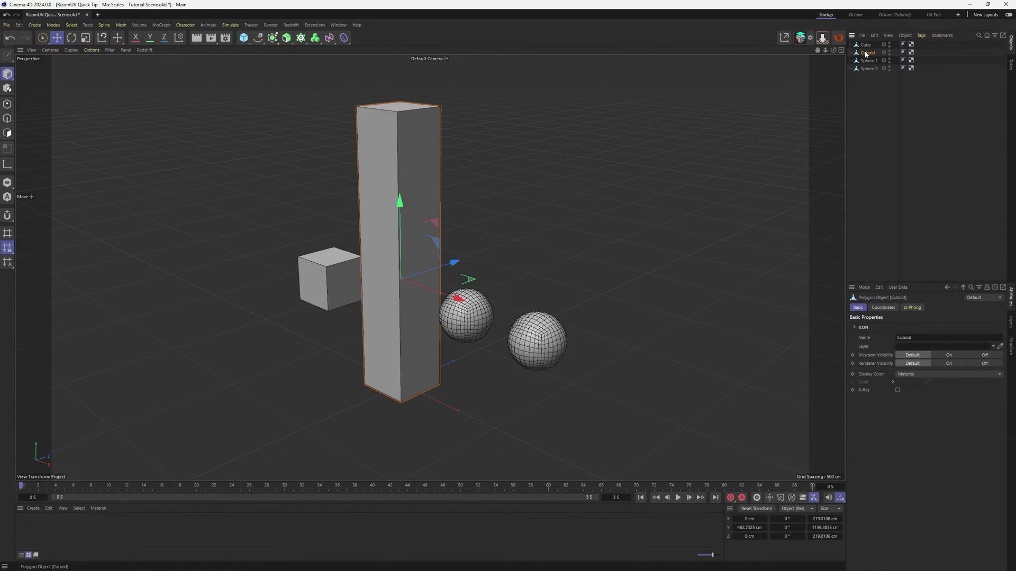
left_click(838, 38)
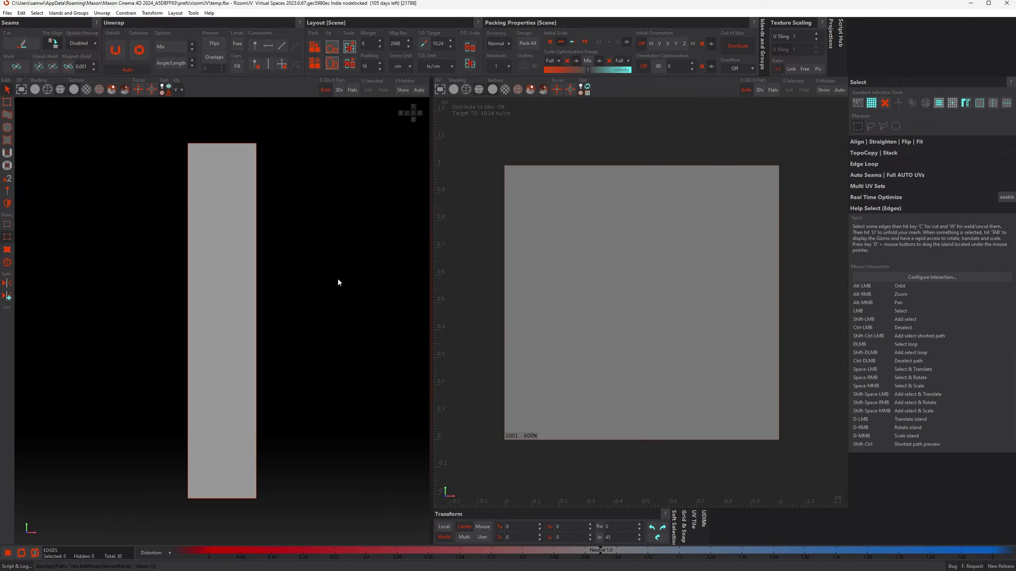
- Unfold the cuboid and pack its six UV islands into the tile
left_click_drag(338, 282, 300, 304, "alt")
key("u")
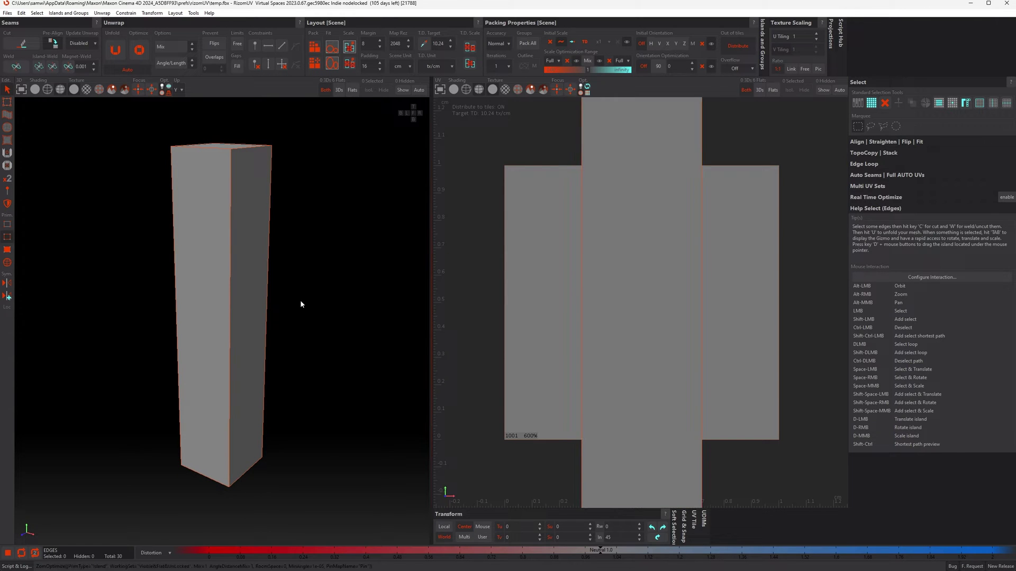
key("p")
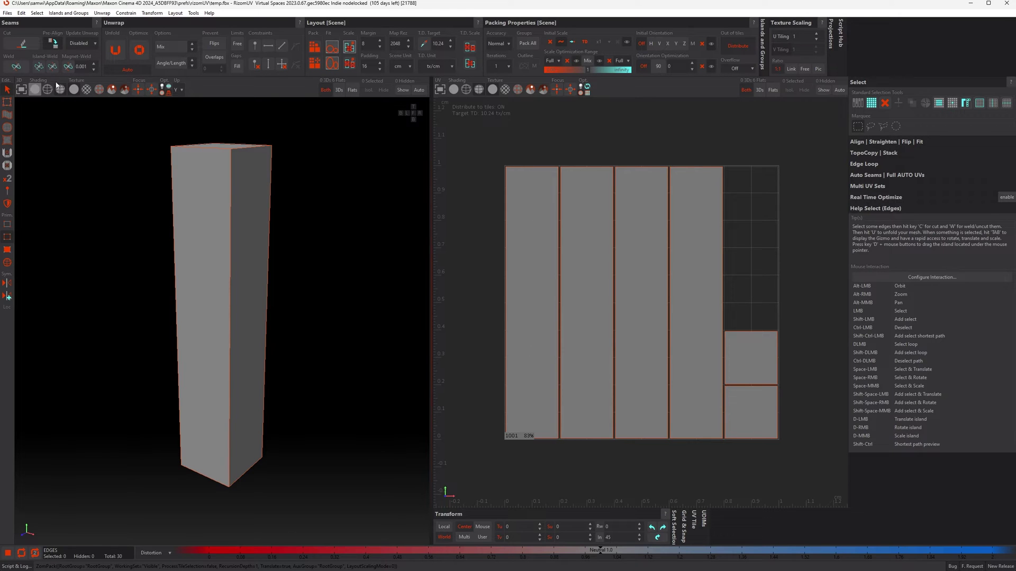
- Show a checker texture on the cuboid and inspect its top face
left_click(86, 88)
left_click_drag(293, 214, 266, 211, "alt")
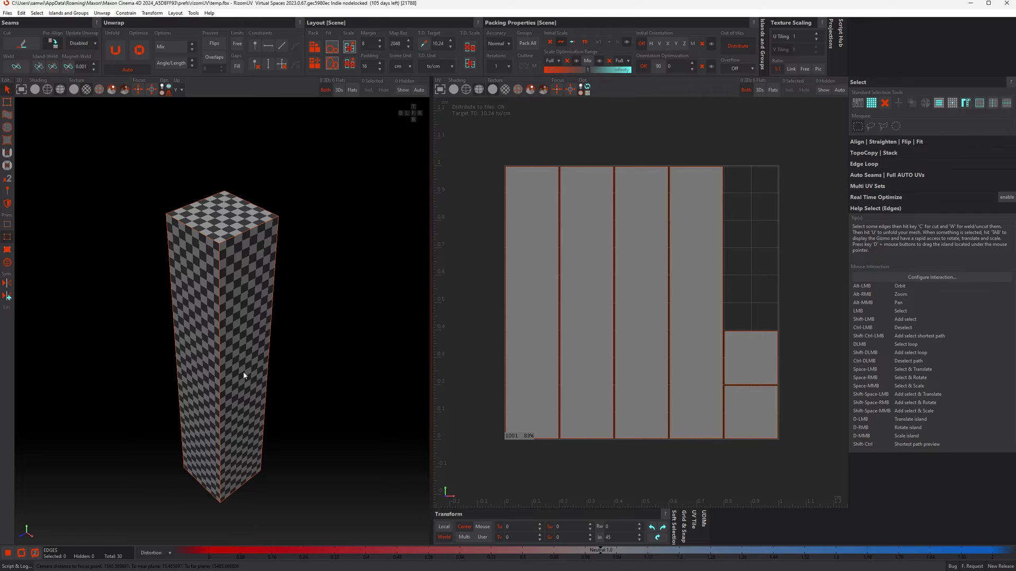
left_click_drag(259, 385, 268, 292, "alt")
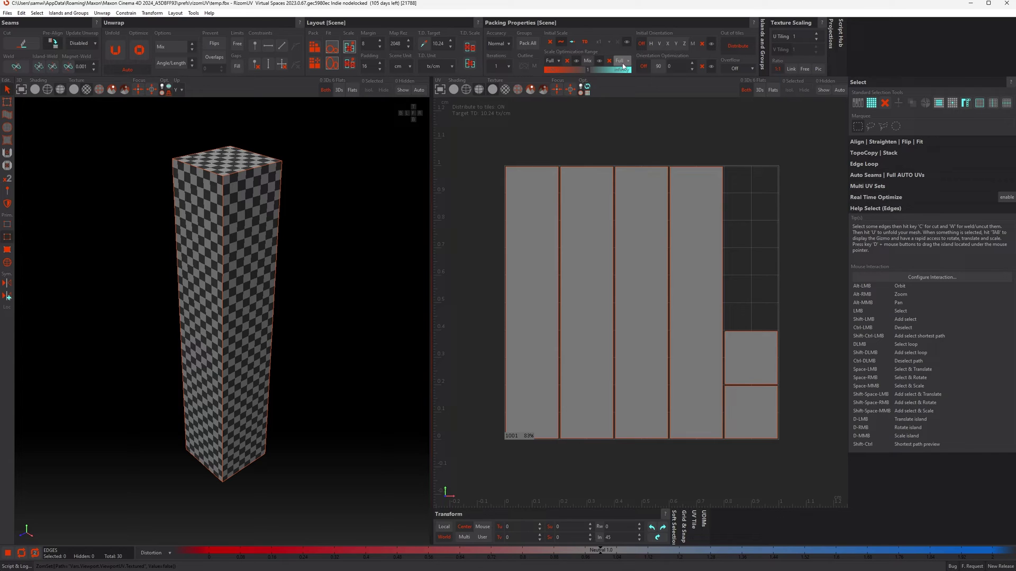
- Enable Mix scale optimization and repack the cuboid's islands
left_click(587, 61)
left_click(612, 138)
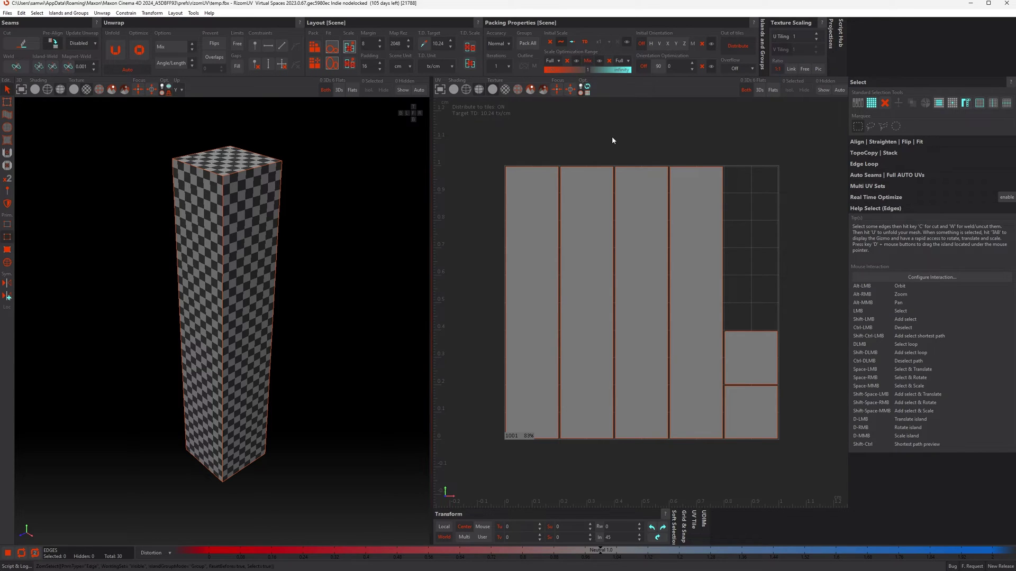
key("p")
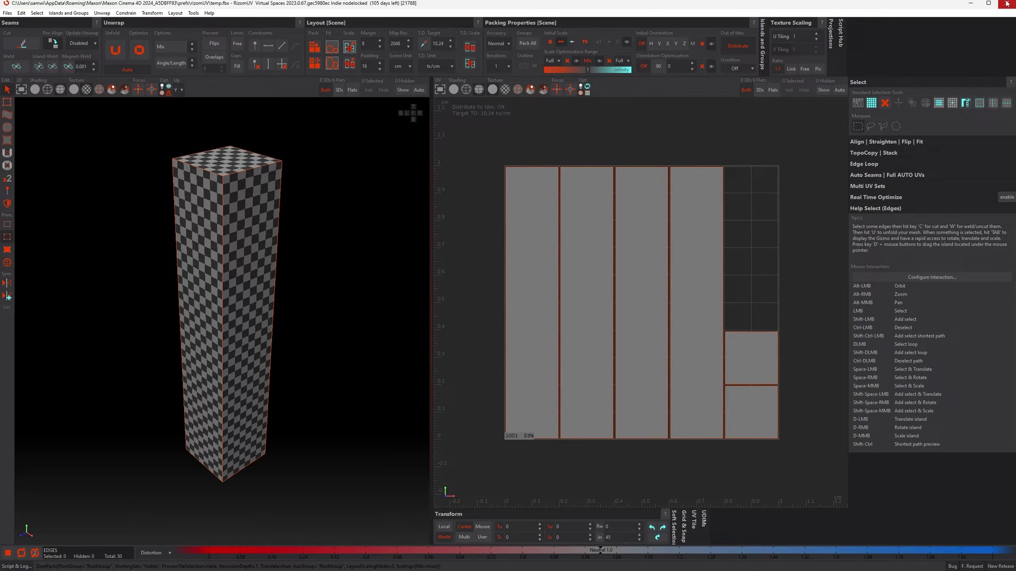
- Turn Mix scale off and quit RizomUV without saving
left_click(584, 63)
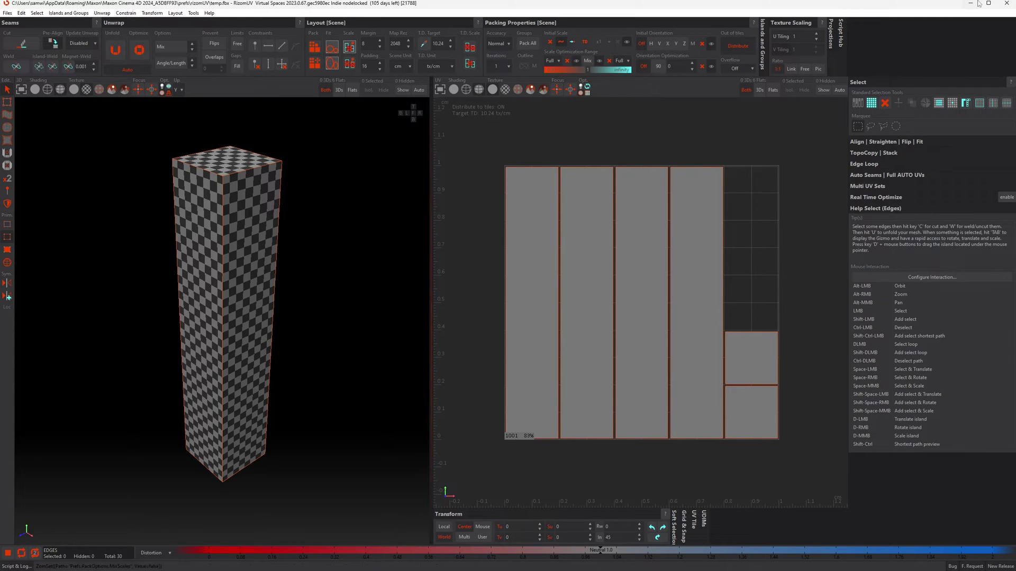
left_click(1006, 3)
left_click(525, 289)
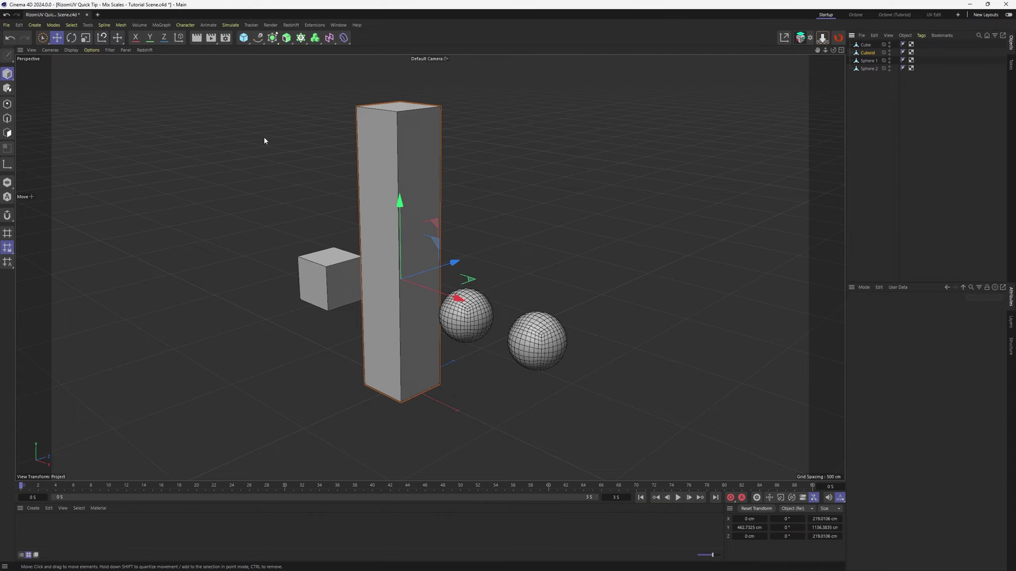
- Scale the Cuboid's width down into a thin column
left_click(85, 38)
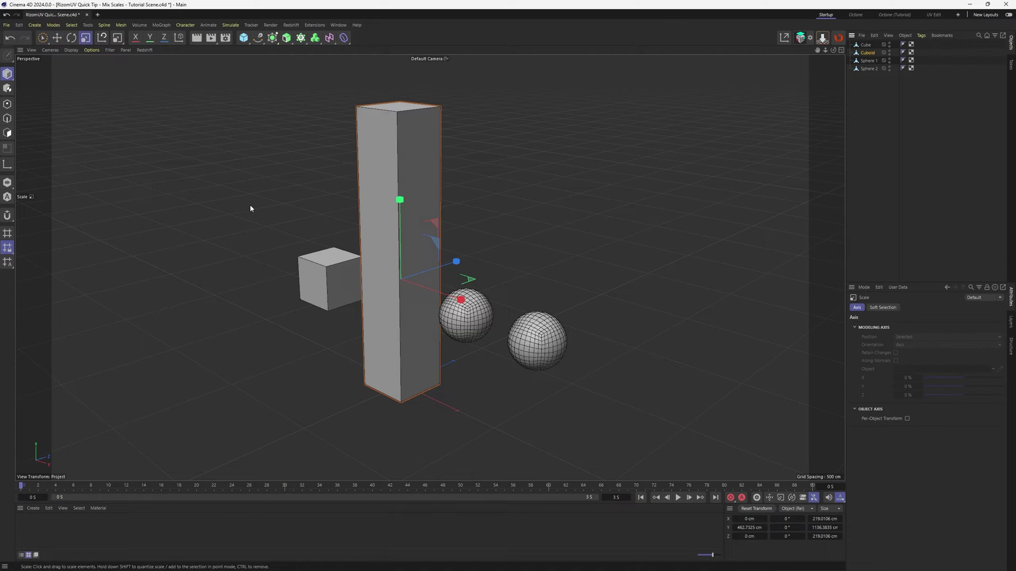
left_click_drag(470, 281, 200, 300)
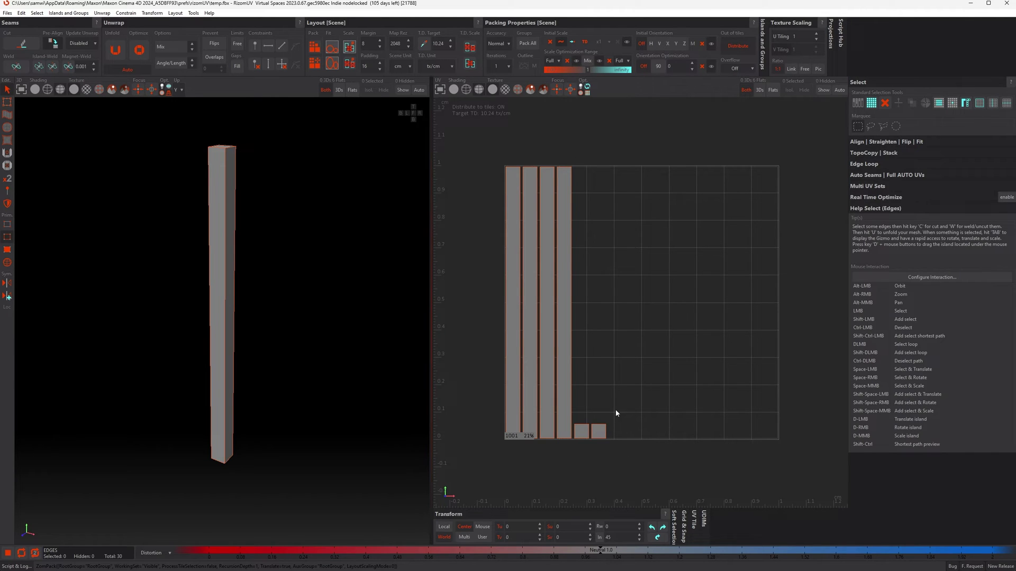
- Display the checker texture on the thin column and view its top face
left_click(87, 90)
left_click_drag(121, 133, 234, 211, "alt")
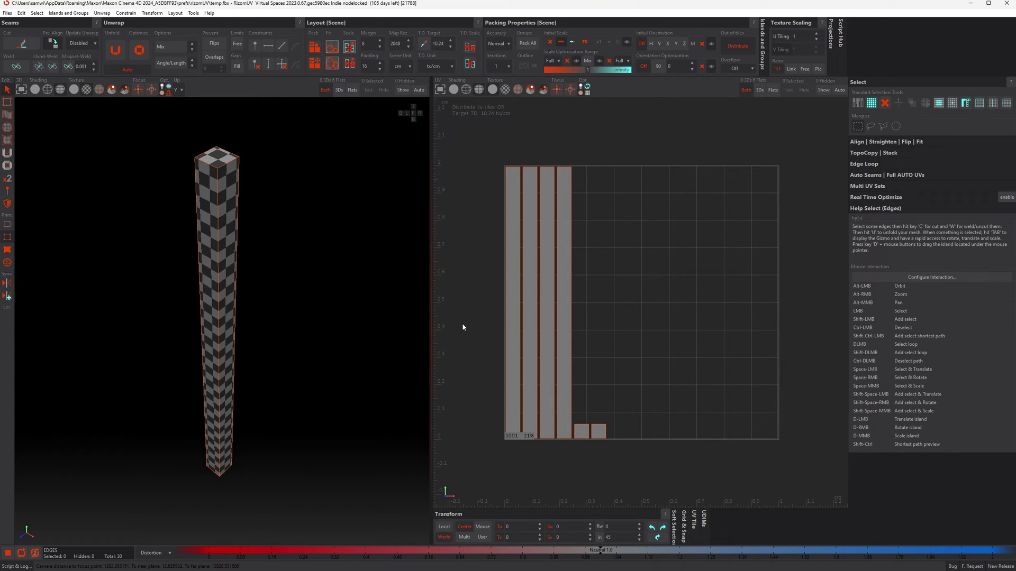
- Enable Mix scale and repack so the end caps become large squares
left_click(587, 61)
left_click(693, 312)
key("p")
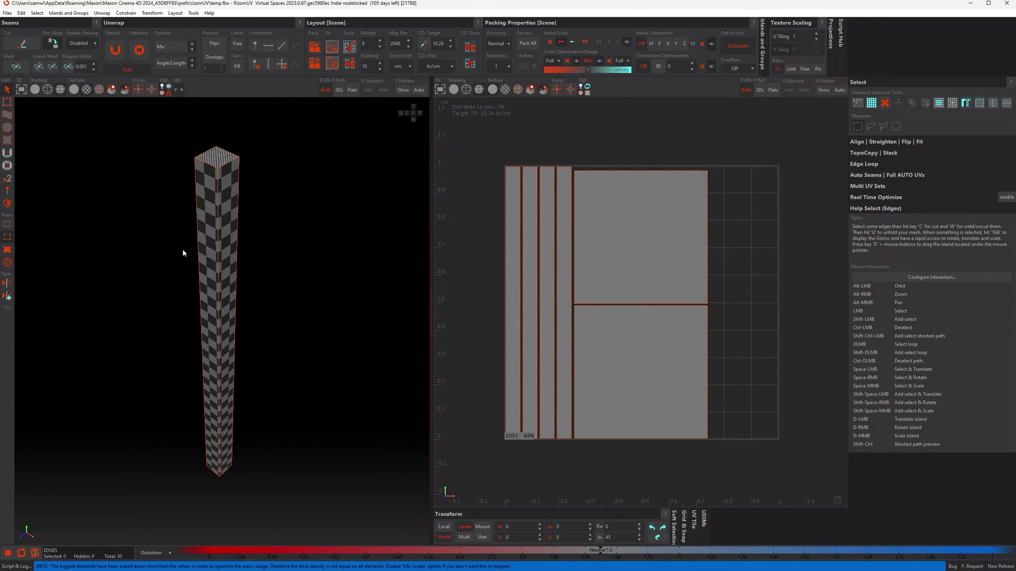
- Inspect the column's top face in 3D, then turn Mix off and close RizomUV
right_click_drag(221, 220, 221, 318, "alt")
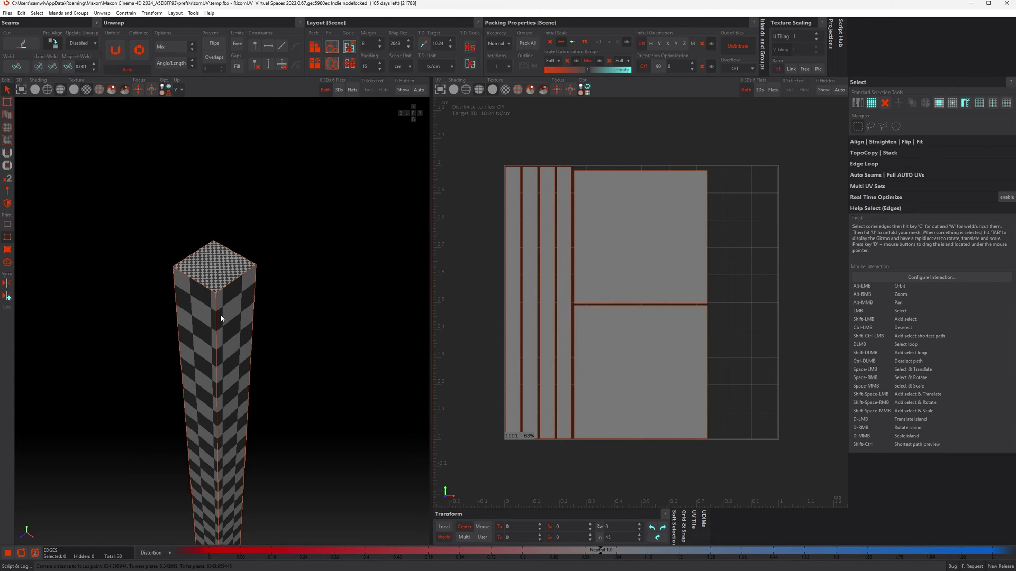
scroll(223, 310, "up", 5)
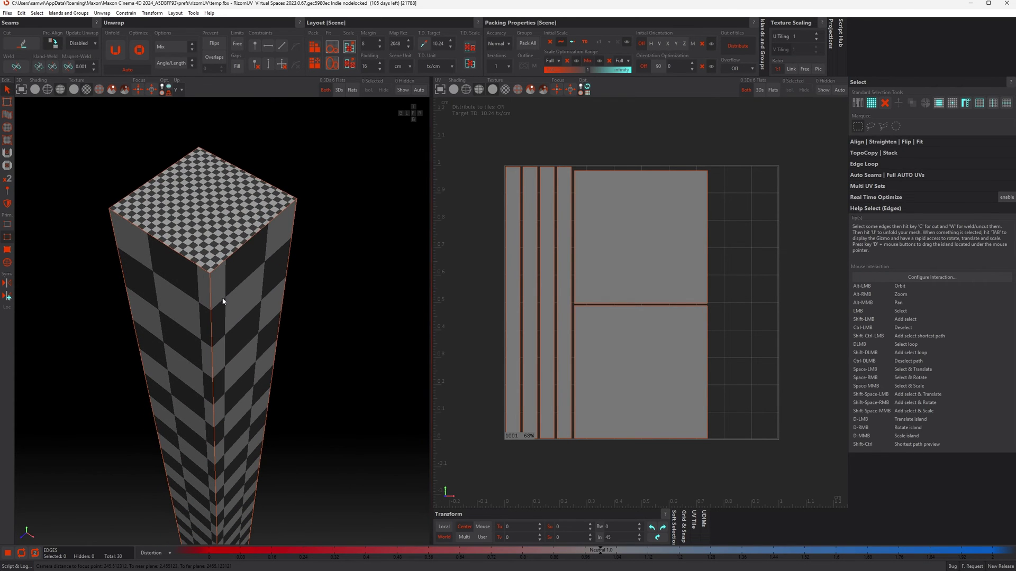
left_click_drag(222, 302, 227, 256, "alt")
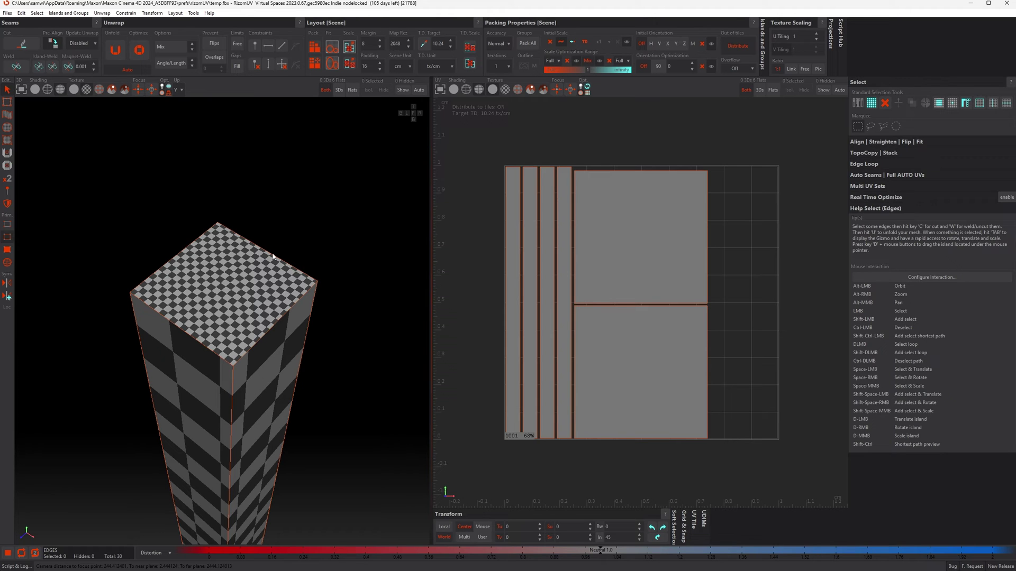
left_click_drag(255, 251, 274, 327, "alt")
scroll(264, 347, "down", 2)
scroll(241, 305, "down", 6)
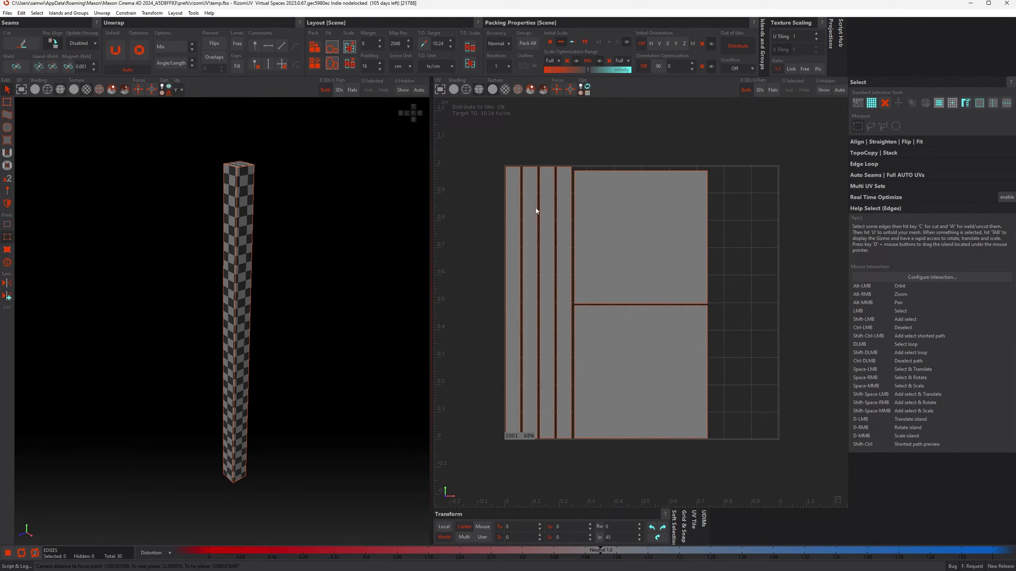
left_click(587, 60)
left_click(1007, 3)
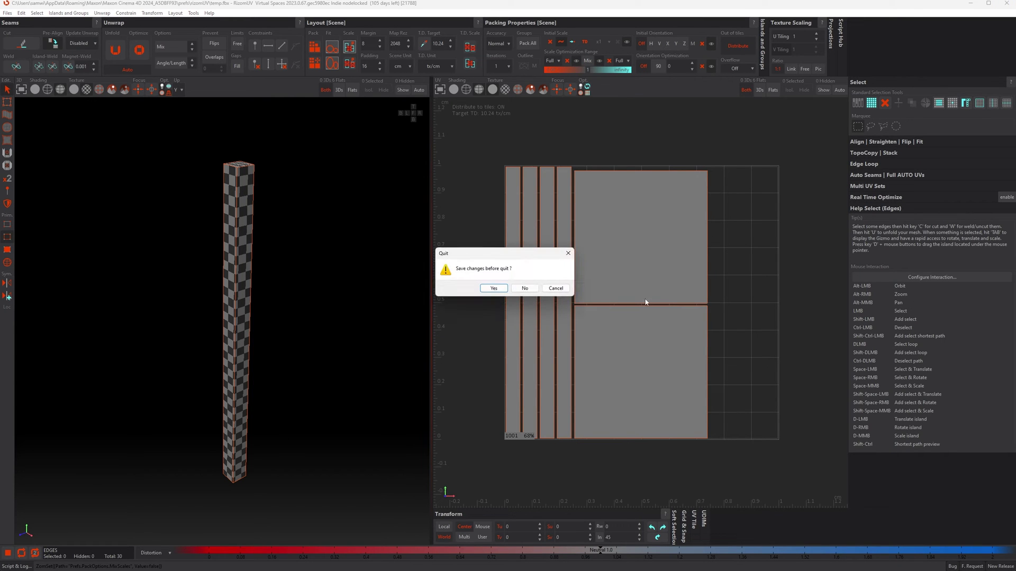
- Quit RizomUV without saving, then send Cube, Cuboid, Sphere 1 and Sphere 2 to RizomUV
left_click(525, 288)
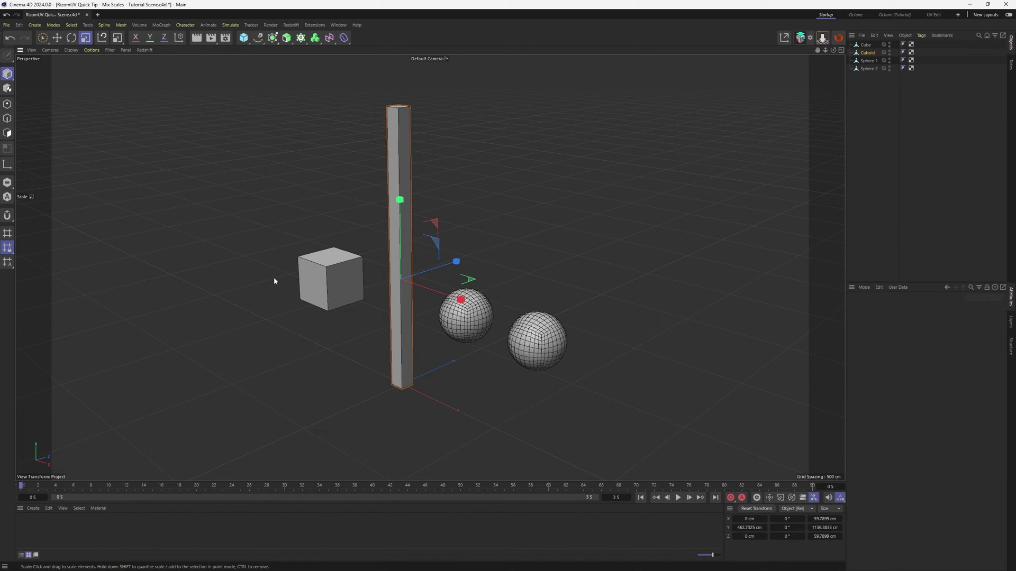
left_click_drag(886, 102, 860, 43)
left_click(838, 40)
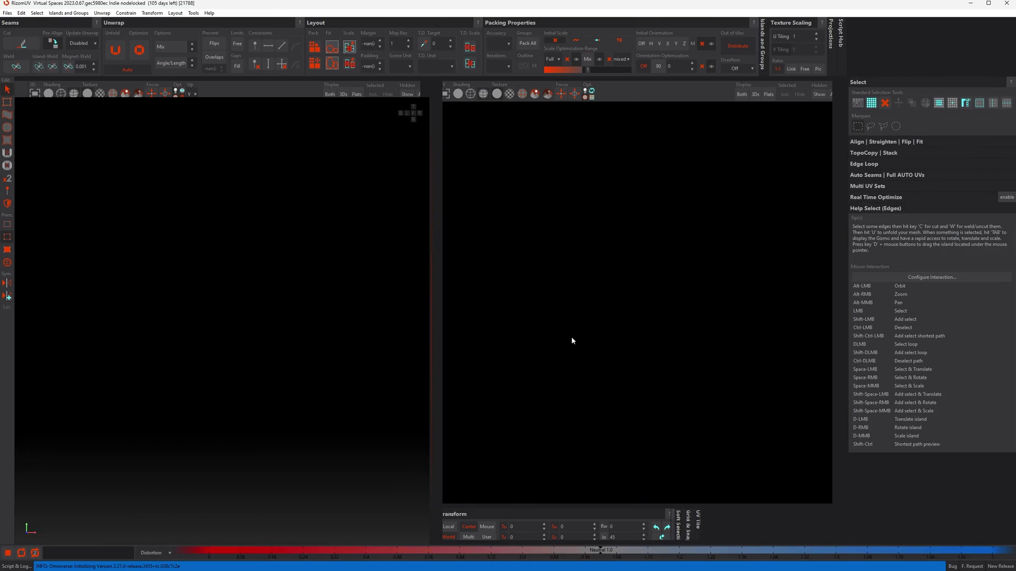
- Show checker textures on all four 3D objects and on their UV islands
scroll(334, 291, "down", 2)
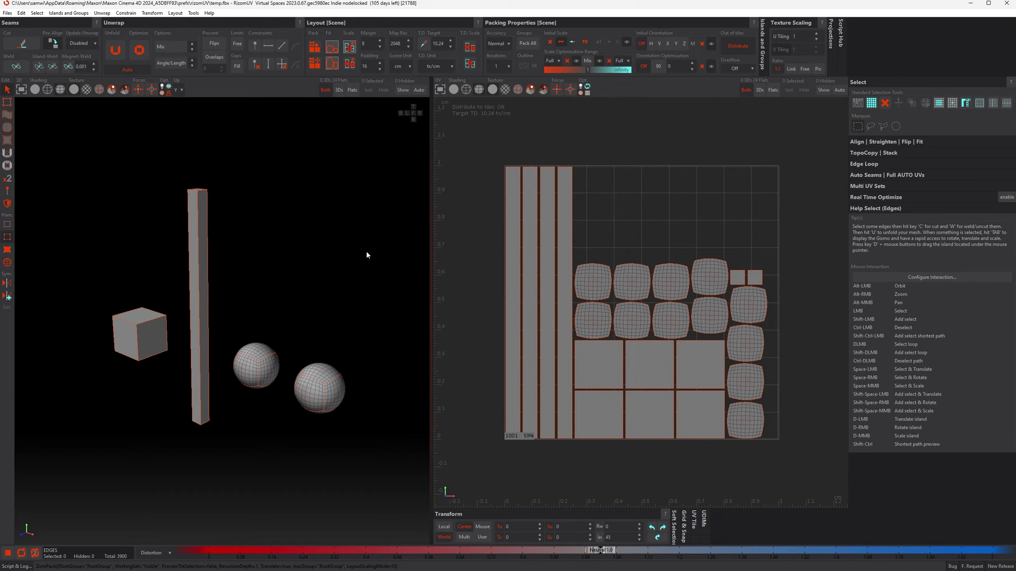
left_click(86, 88)
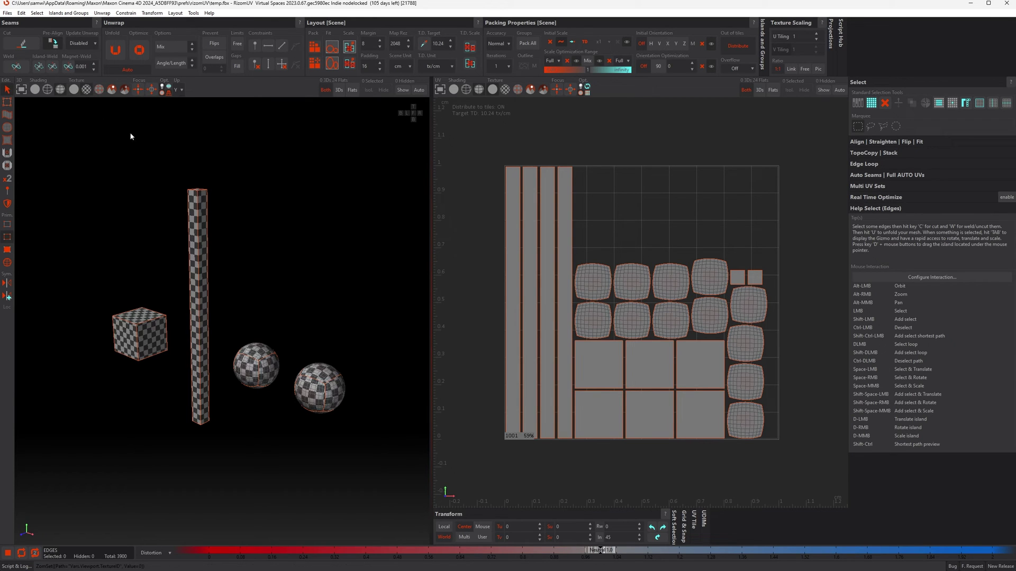
left_click(494, 89)
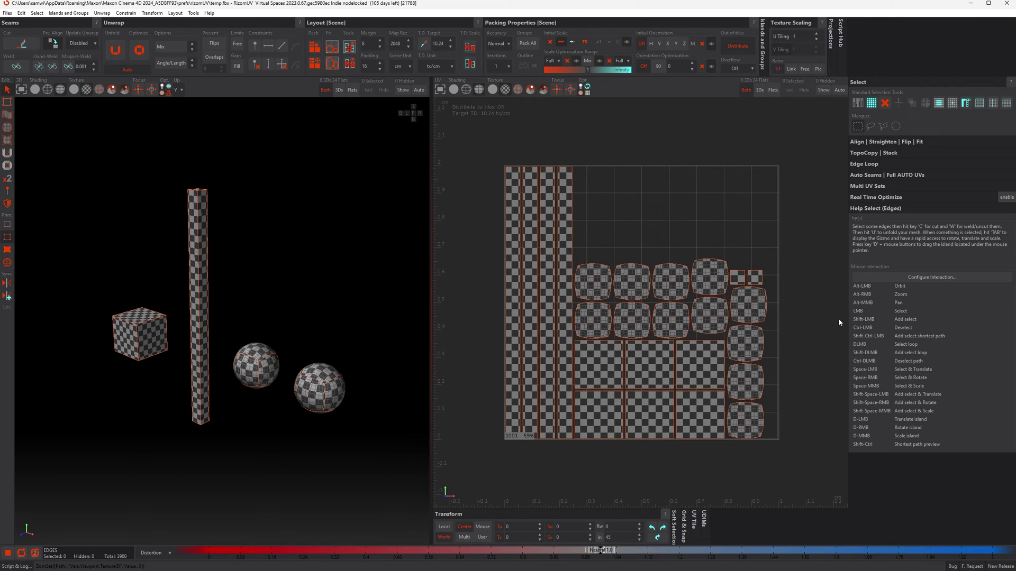
- Hide the UV checker and repack with Mix scale, enlarging sphere islands into a 4×3 grid
left_click(493, 90)
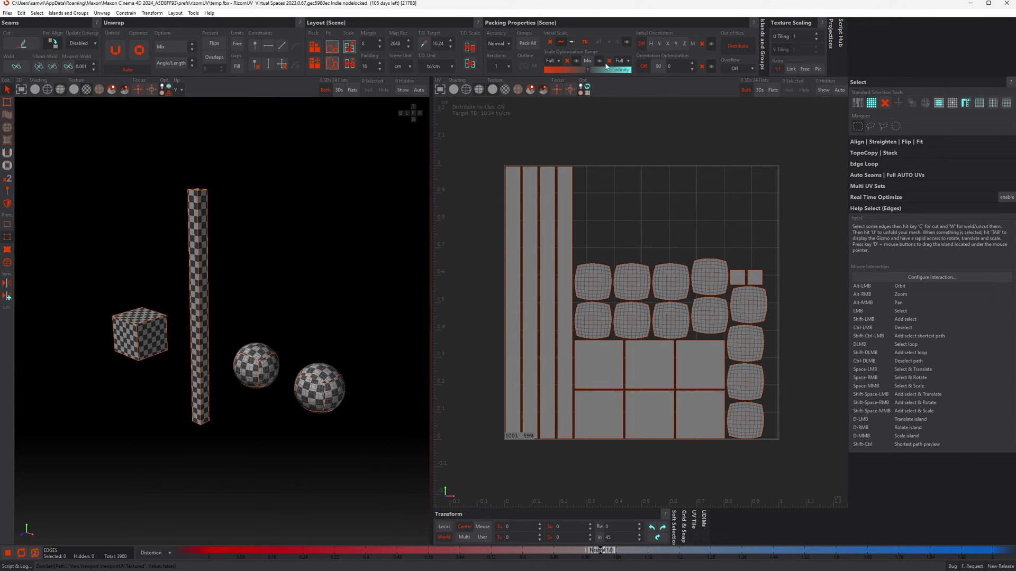
left_click(588, 61)
key("ctrl+p")
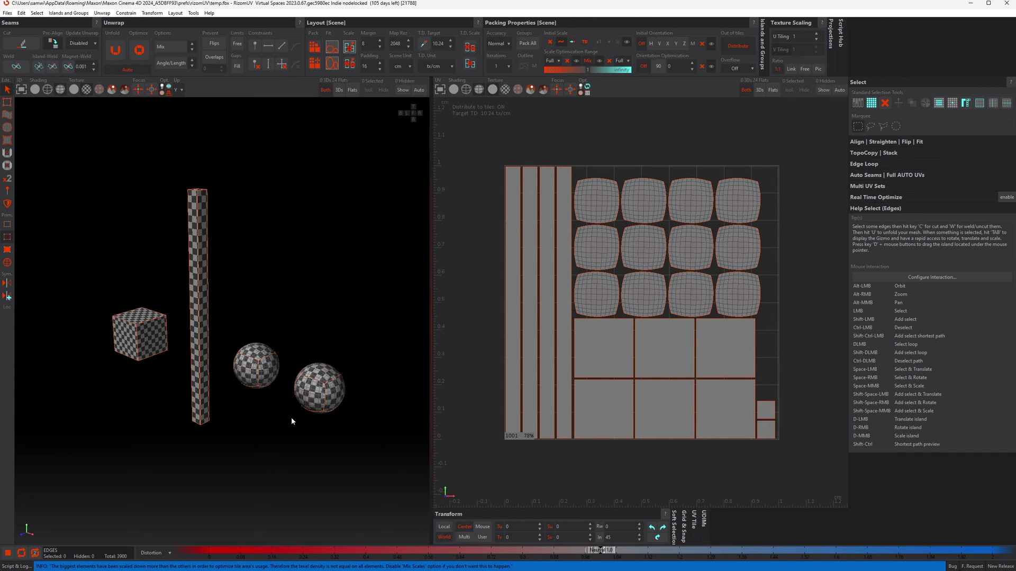
scroll(281, 370, "up", 5)
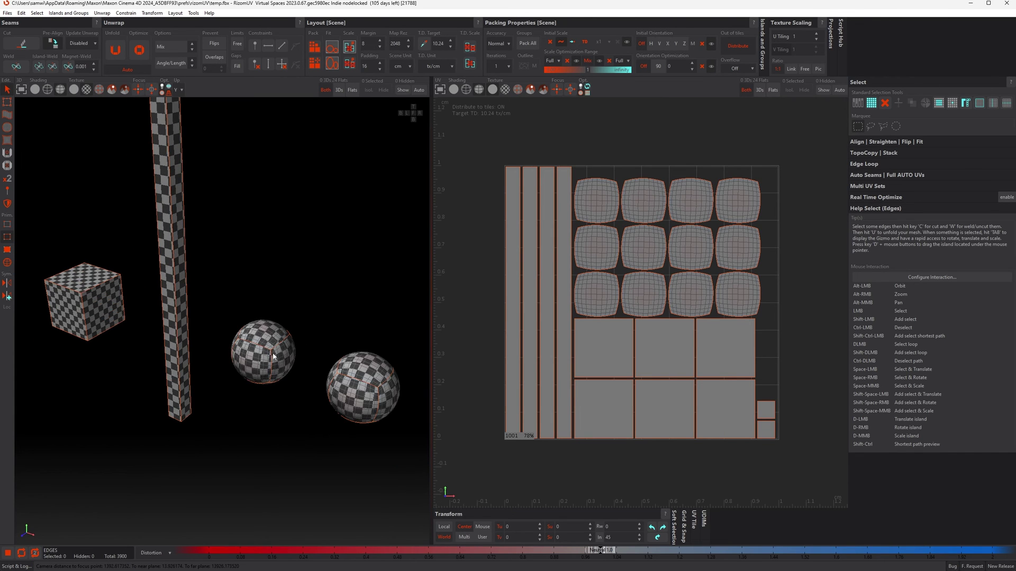
left_click_drag(284, 276, 182, 292, "alt")
scroll(201, 303, "up", 5)
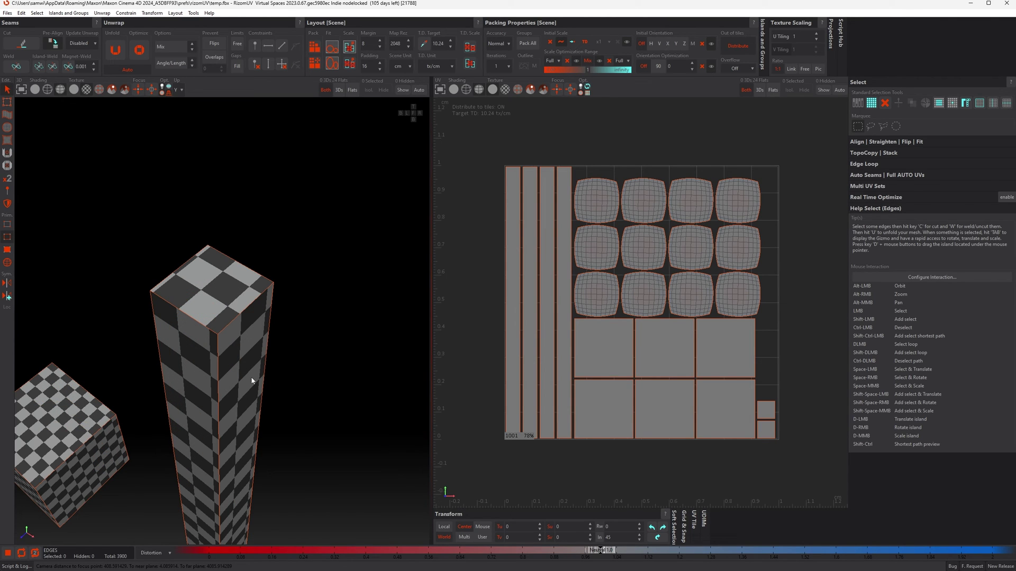
scroll(229, 415, "down", 3)
left_click_drag(254, 429, 263, 367, "alt")
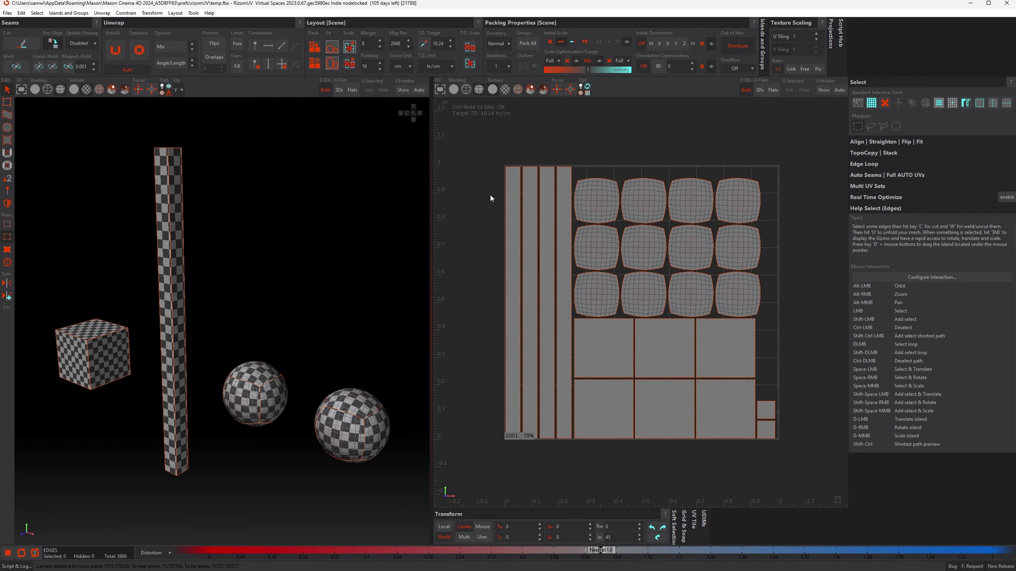
left_click(588, 61)
left_click_drag(326, 368, 333, 414, "alt")
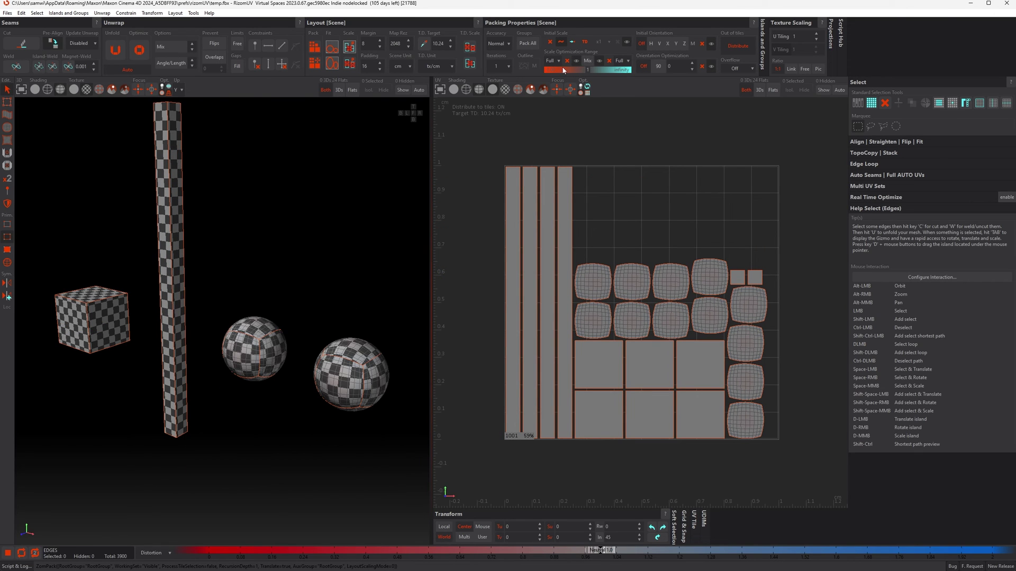
left_click(587, 61)
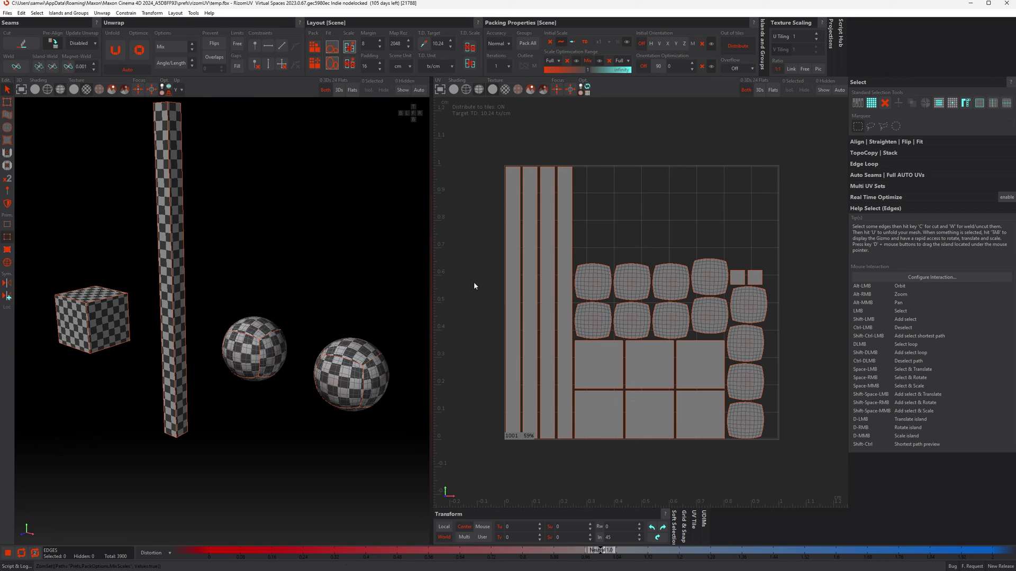